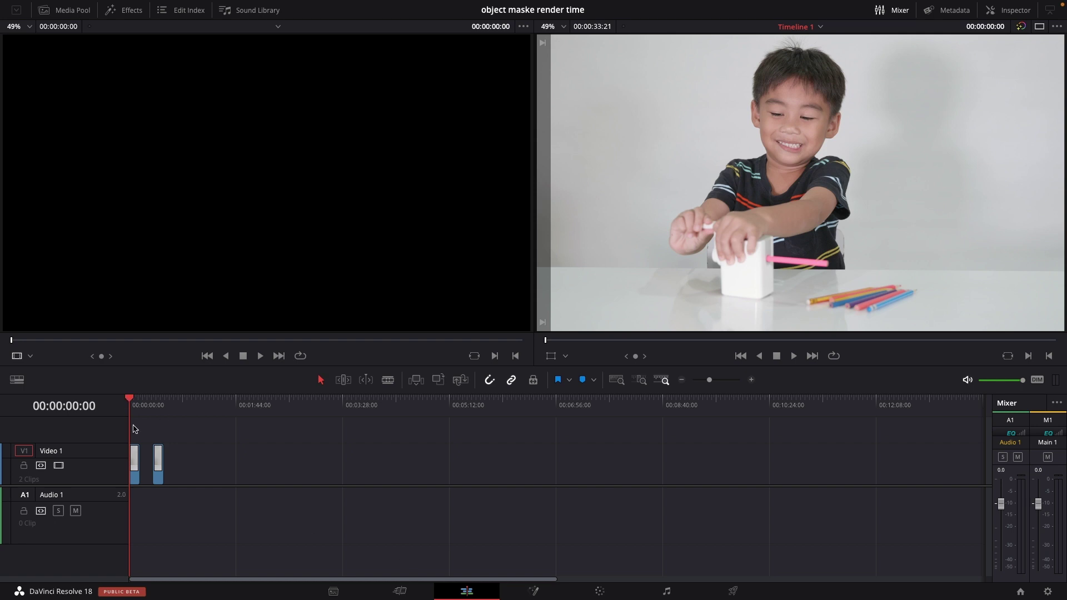
- Play the boy's first clip, stop it, and return to the timeline start
key(space)
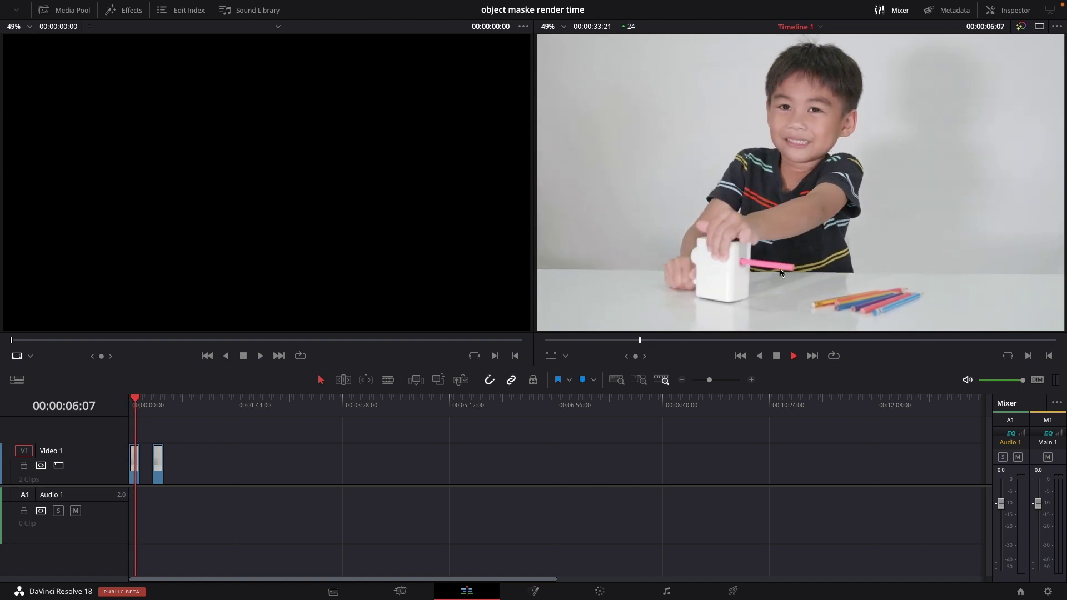
key(space)
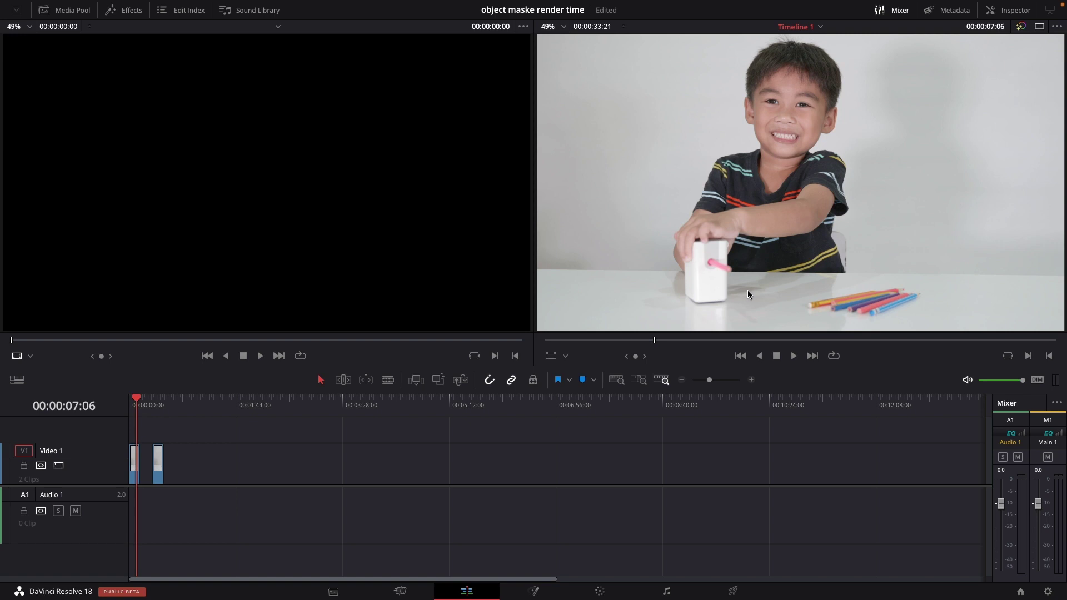
key(Home)
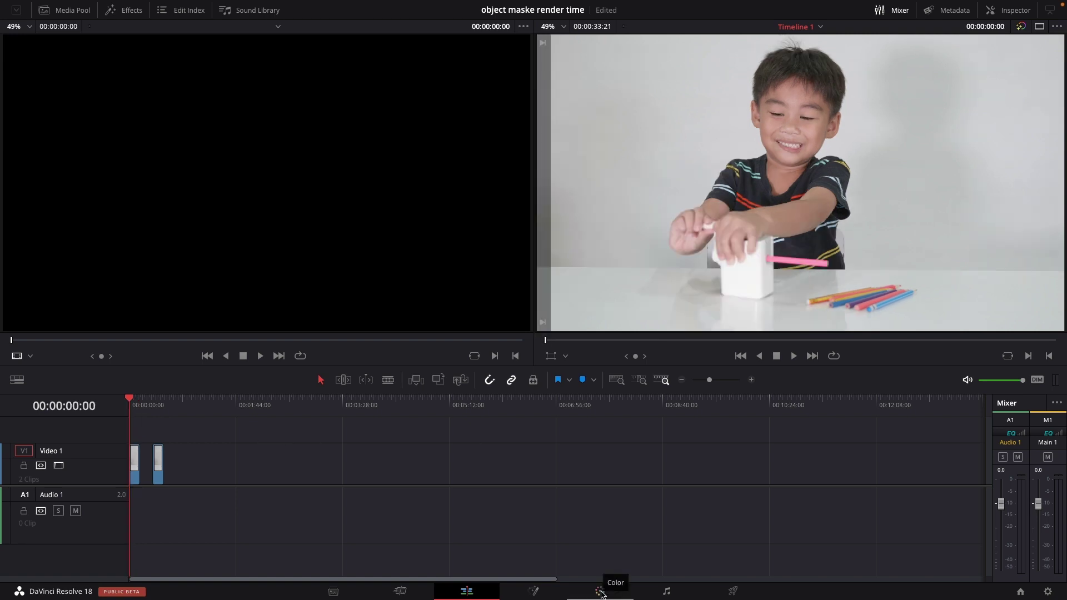
- On the Color page, stroke the pink pencil with Magic Mask and toggle the mask overlay
click(600, 591)
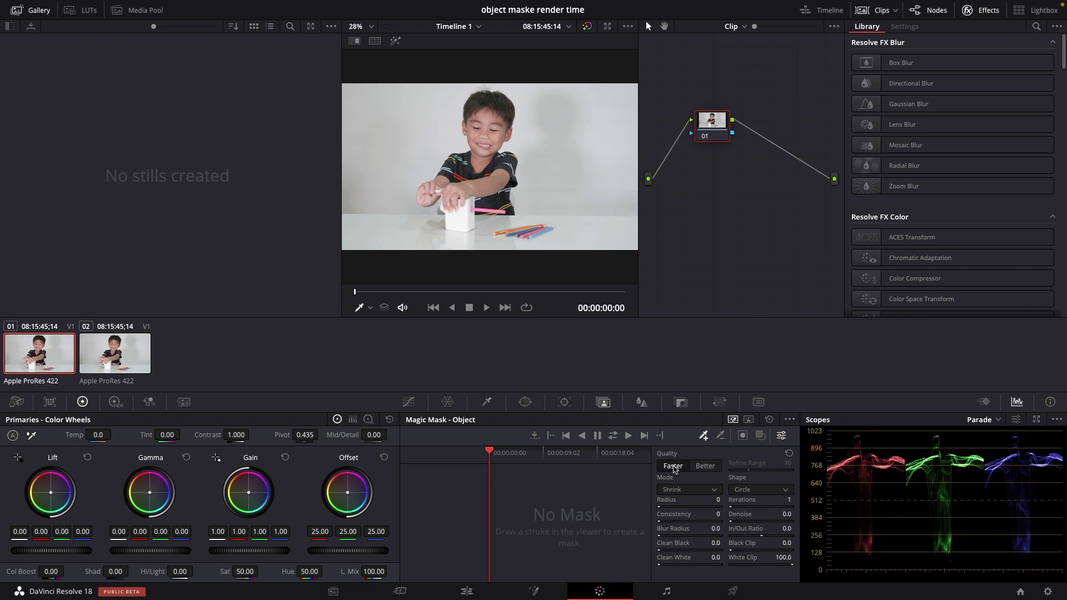
scroll(512, 216, up, 1)
scroll(512, 216, up, 2)
scroll(516, 216, up, 2)
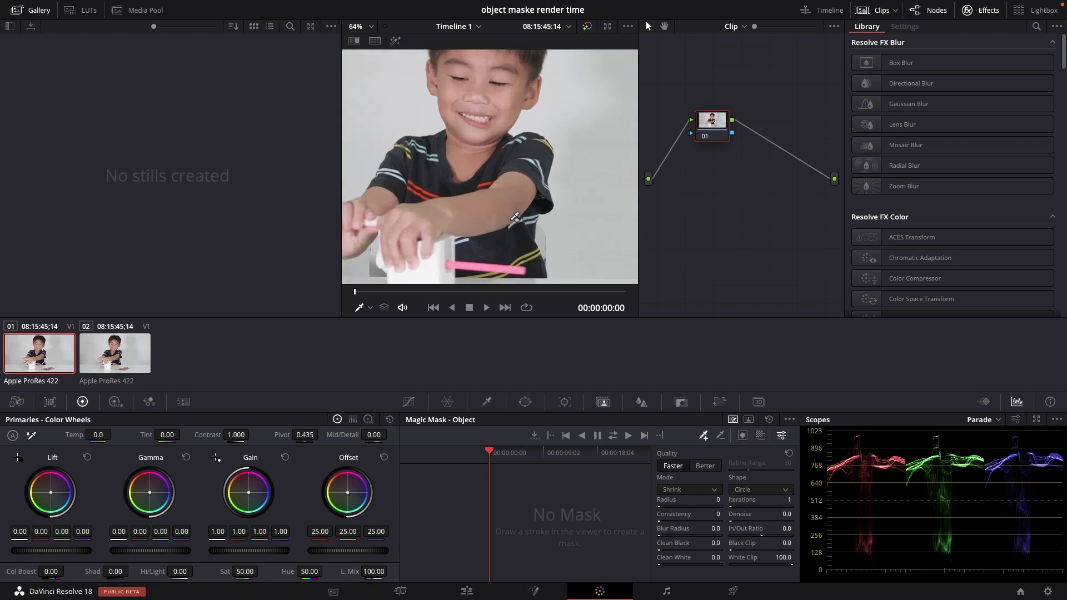
scroll(540, 135, up, 2)
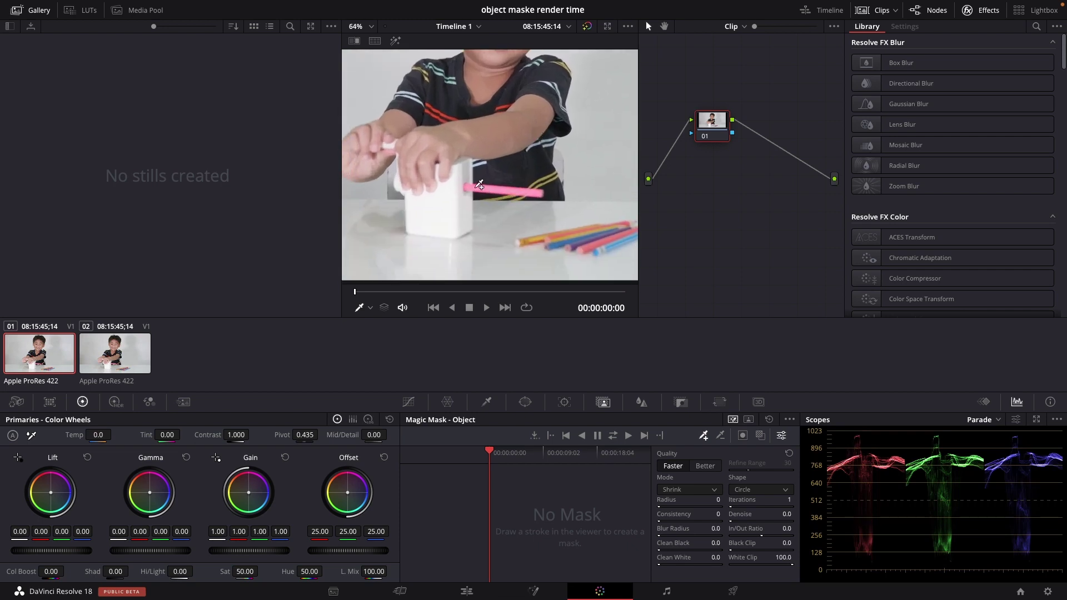
drag(481, 186, 542, 189)
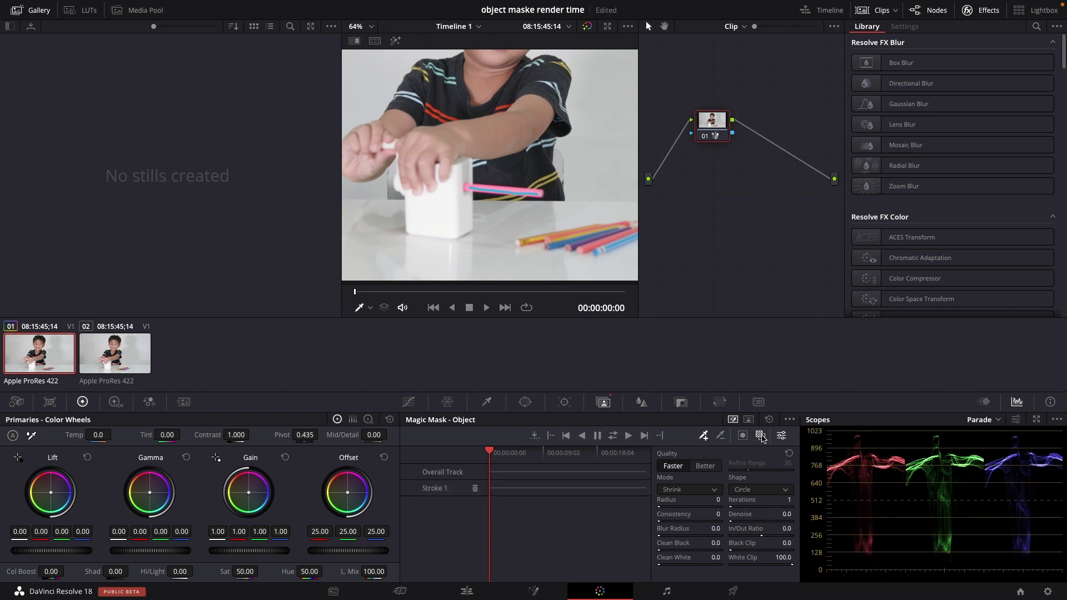
click(761, 438)
click(761, 438)
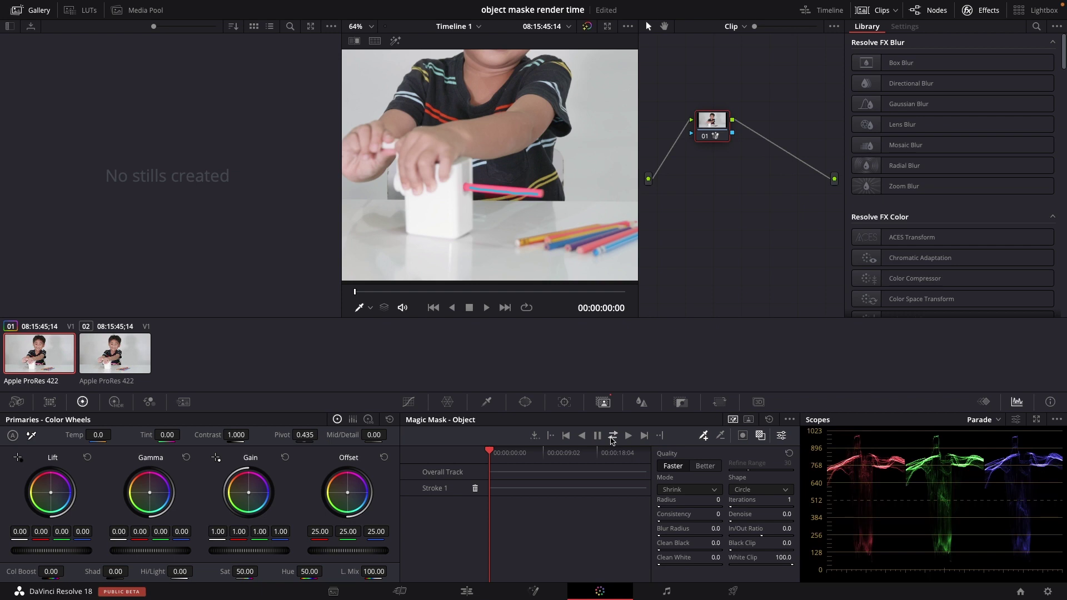
- Track the pink pencil mask forward and backward through the whole first clip
click(612, 435)
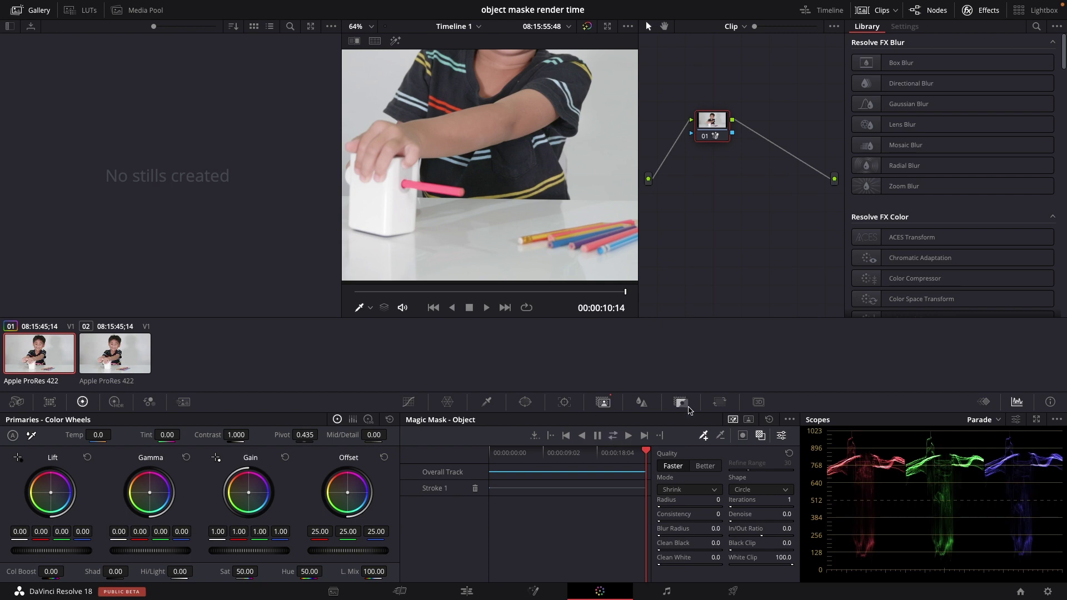
- On clip 02, set Magic Mask quality to Better and stroke the pink pencil
click(127, 356)
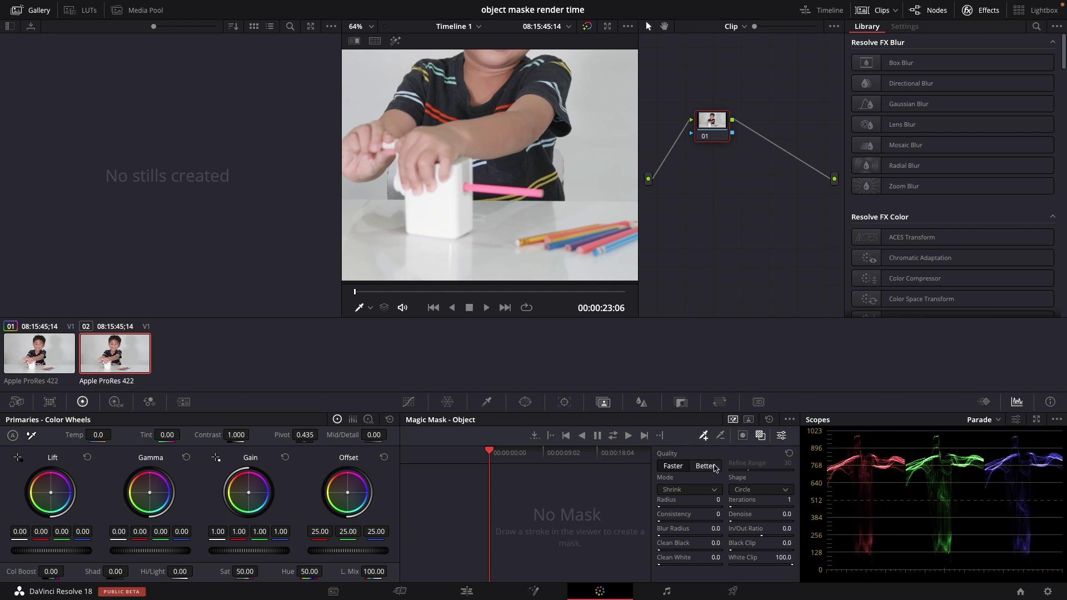
click(706, 466)
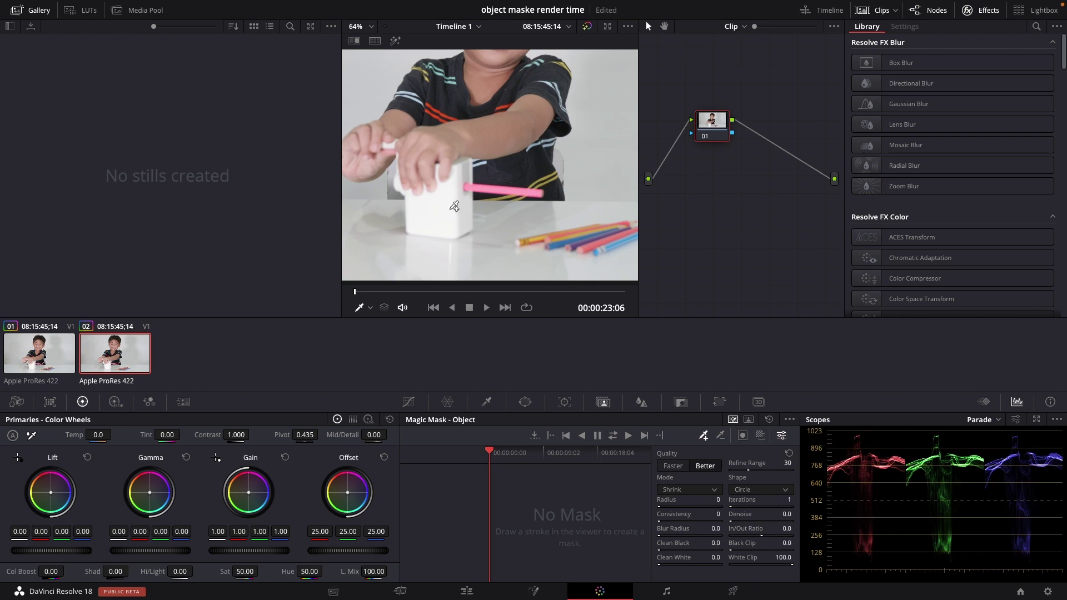
drag(472, 185, 539, 190)
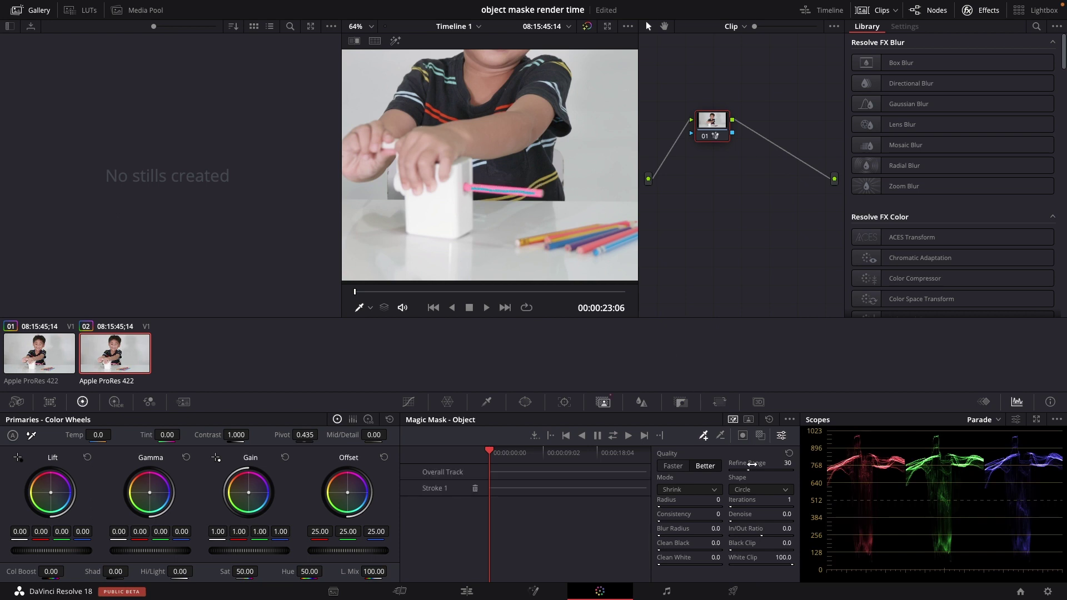
- Hide the Magic Mask overlay on the second clip's pencil stroke
click(760, 436)
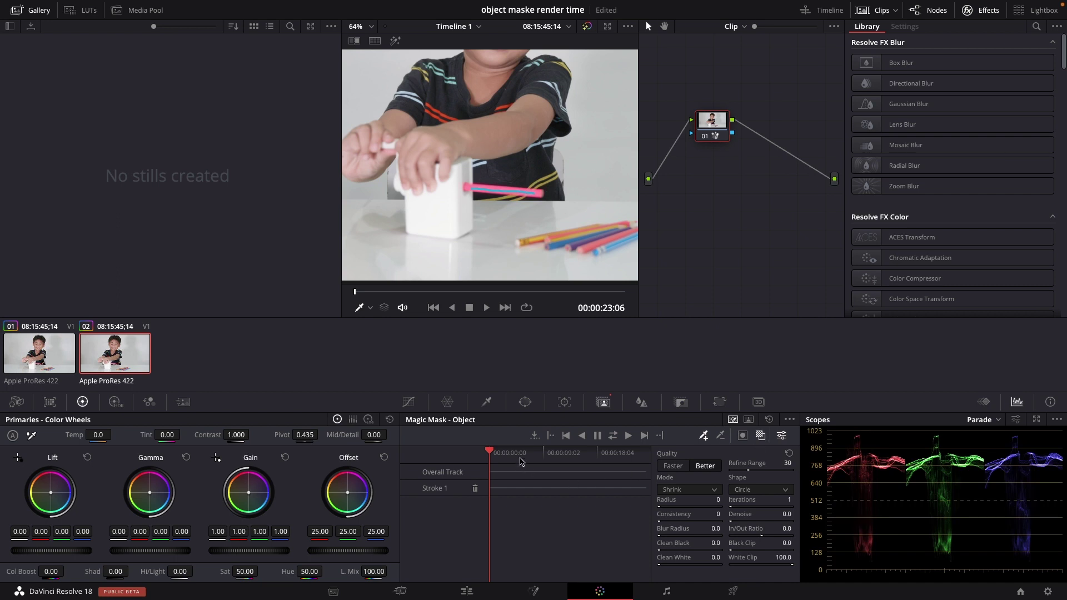